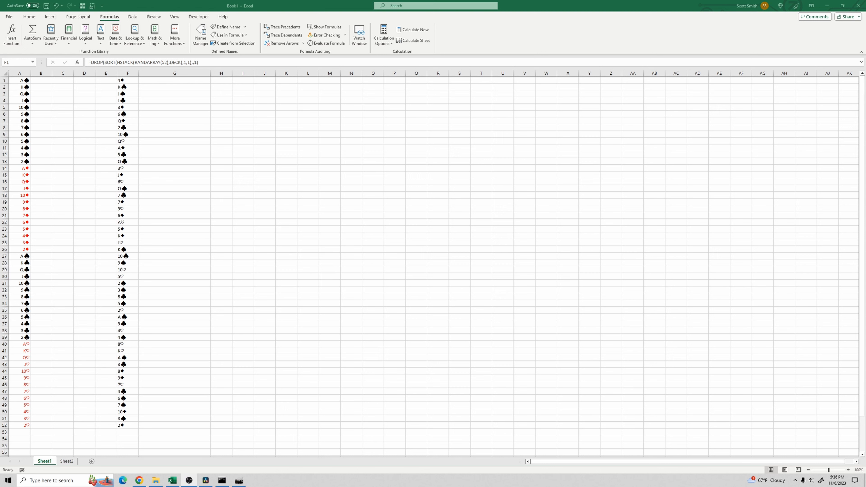
Recalculate the sheet five times to reshuffle the card list in column F.
{"action": "left_click", "coordinate": [147, 80]}
{"action": "key", "text": "F9"}
{"action": "key", "text": "F9"}
{"action": "key", "text": "F9"}
{"action": "key", "text": "F9"}
{"action": "key", "text": "F9"}
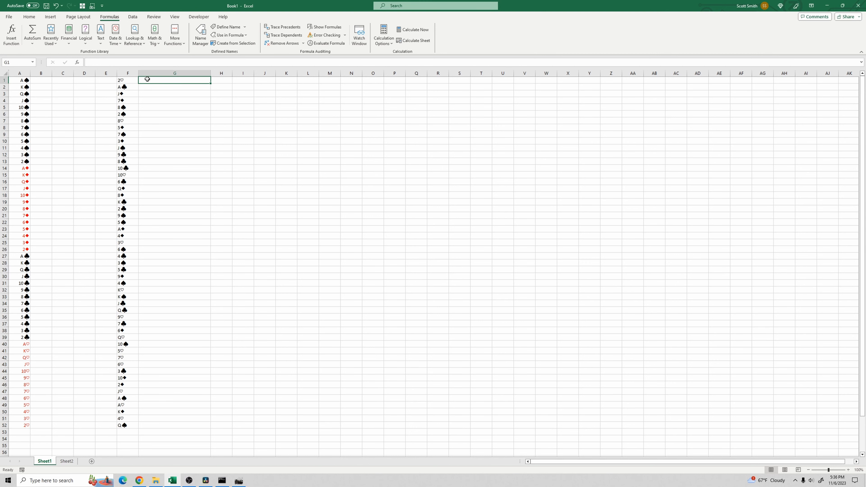
Examine the DROP/SORT/HSTACK shuffle formula in F1 without changing it.
{"action": "left_click", "coordinate": [130, 82]}
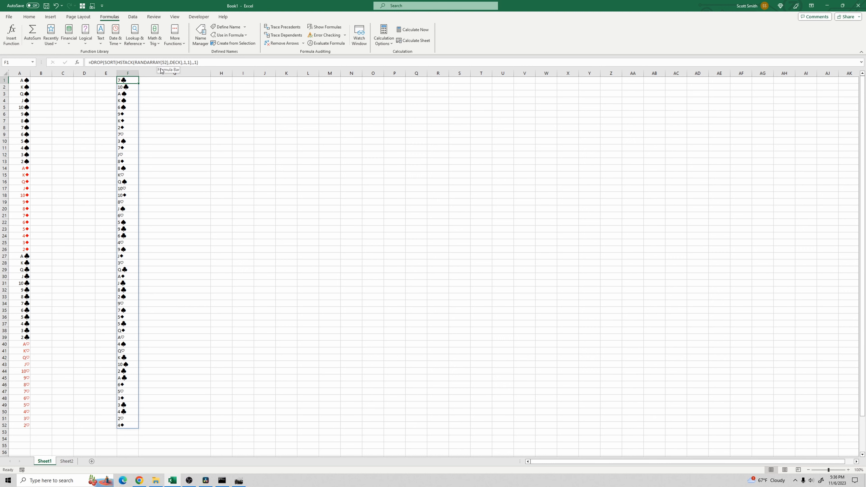
{"action": "left_click", "coordinate": [90, 62]}
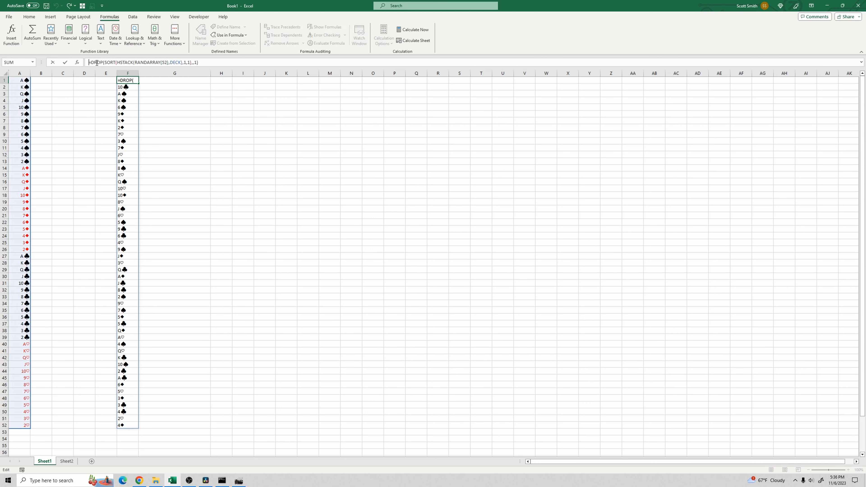
{"action": "key", "text": "Escape"}
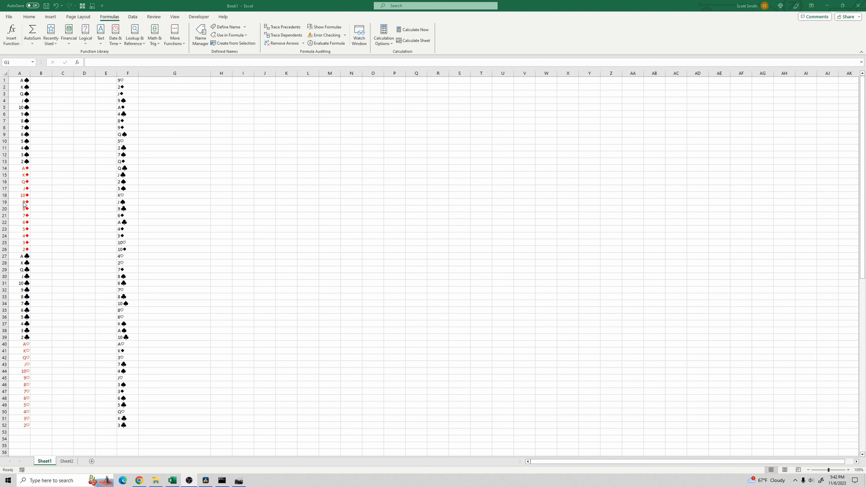
Write the formula =INDEX(DECK, mod(sequence(104), 52)) in G1 to repeat the deck twice.
{"action": "left_click", "coordinate": [174, 80]}
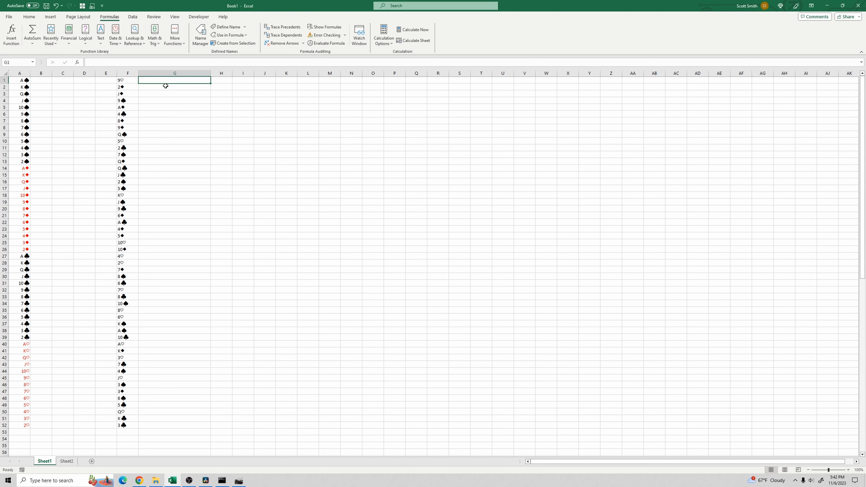
{"action": "type", "text": "="}
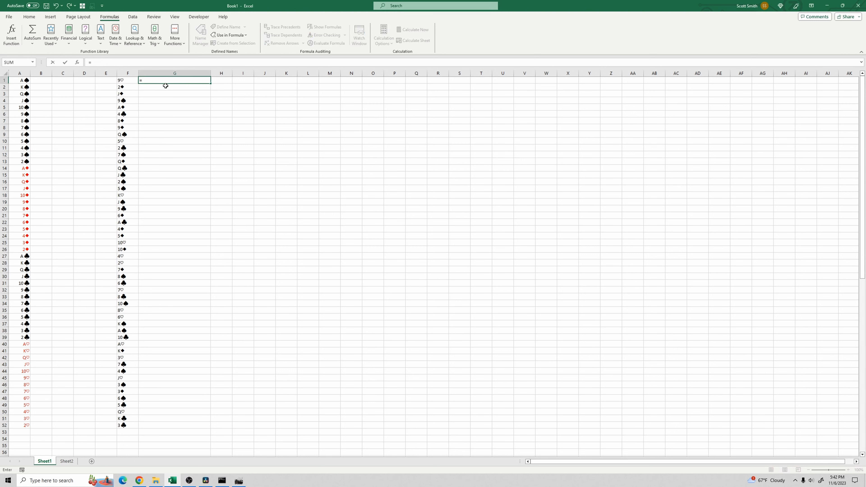
{"action": "type", "text": "INDEX("}
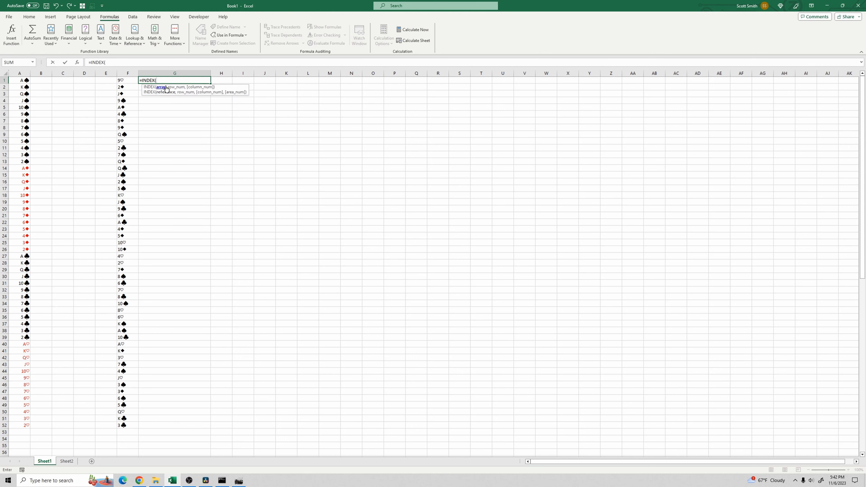
{"action": "type", "text": "DECK,"}
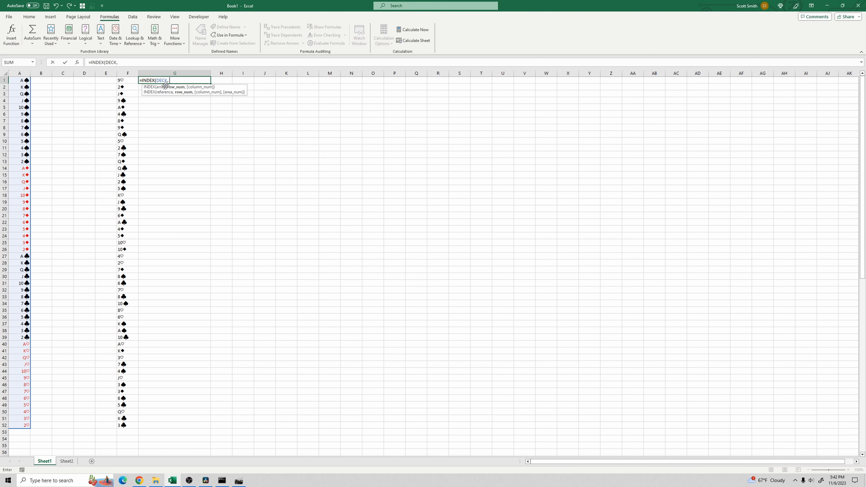
{"action": "type", "text": "mod("}
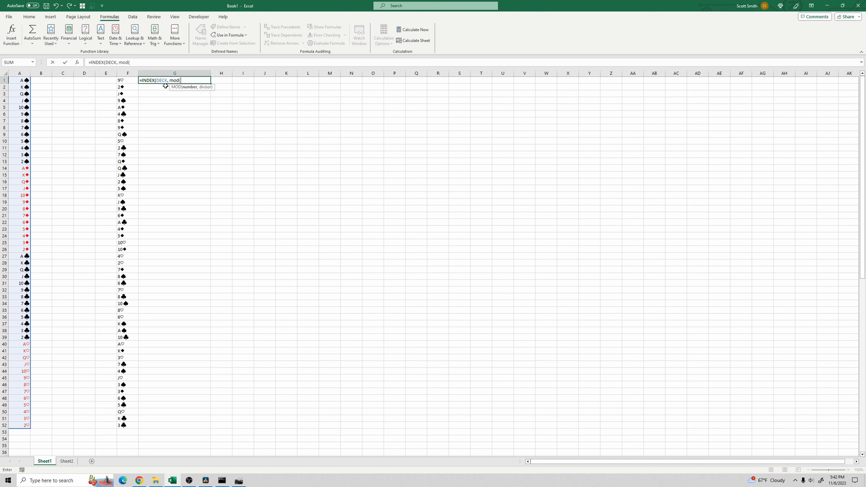
{"action": "type", "text": "sequence("}
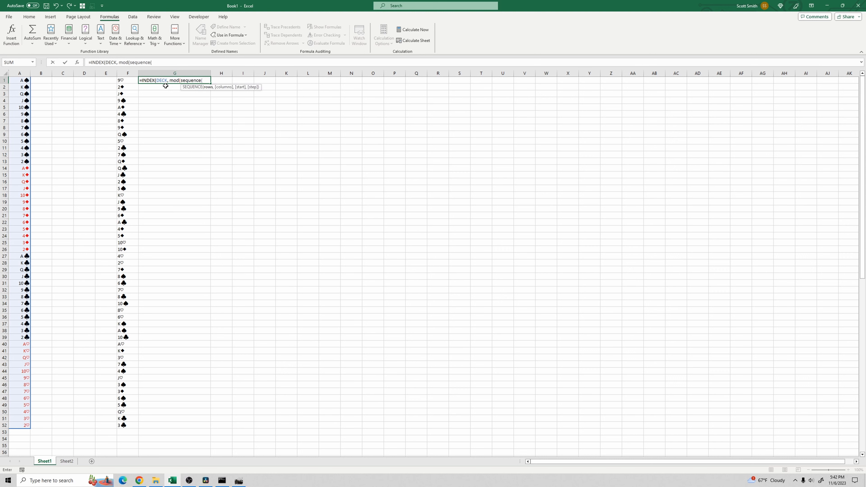
{"action": "type", "text": "104)"}
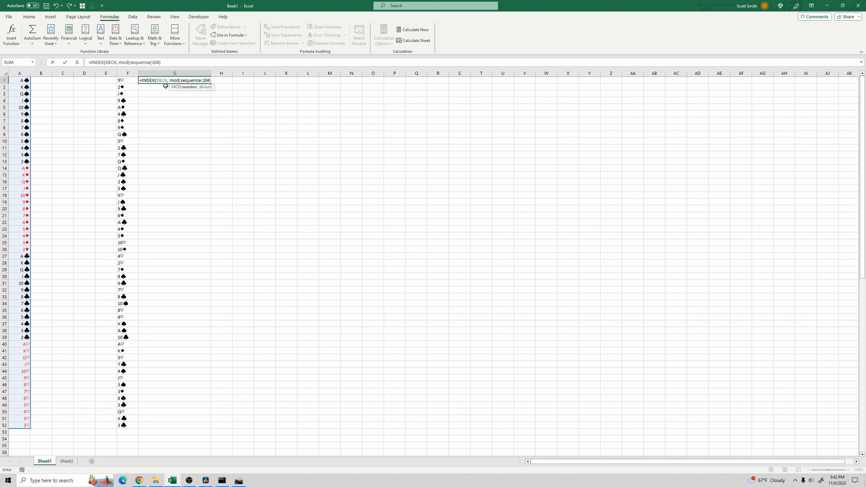
{"action": "type", "text": ", 52)"}
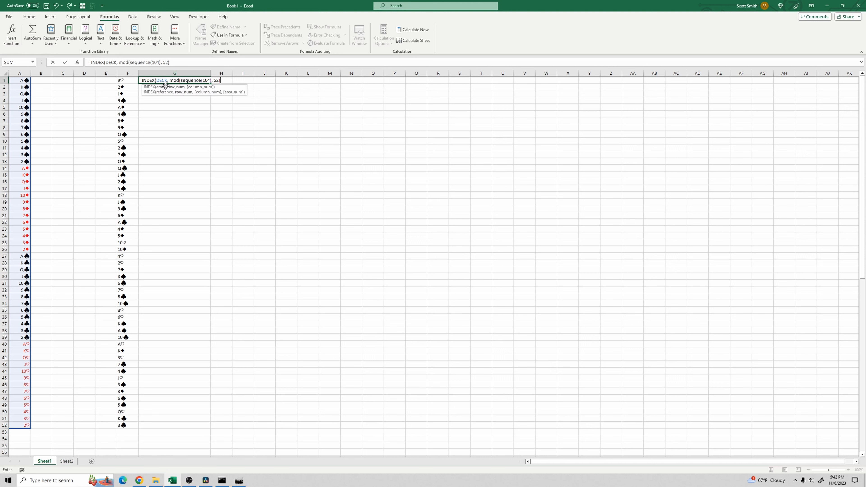
{"action": "type", "text": ")"}
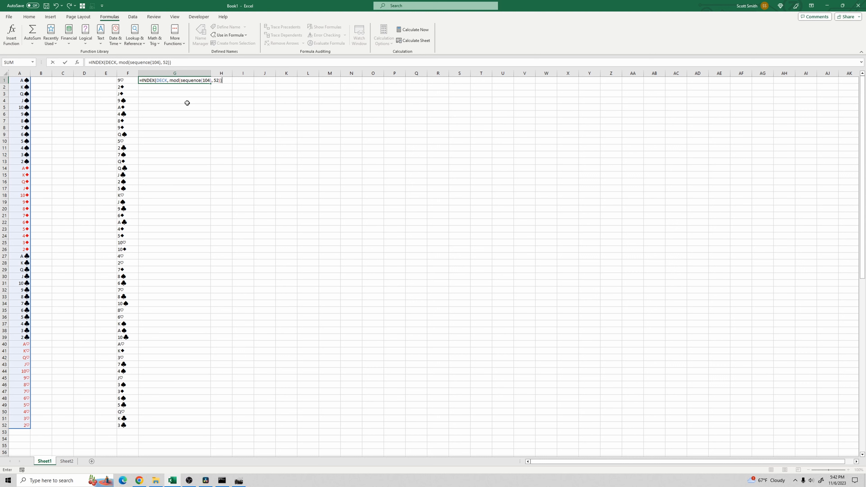
Subtract 1 from the sequence inside MOD and add 1 after MOD in G1's formula, and commit it.
{"action": "left_click", "coordinate": [213, 80]}
{"action": "left_click", "coordinate": [212, 81]}
{"action": "type", "text": "-1"}
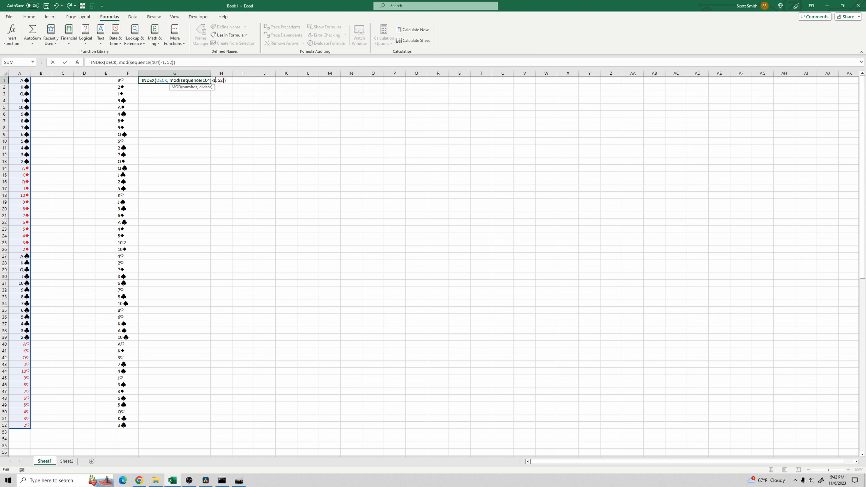
{"action": "left_click", "coordinate": [224, 80]}
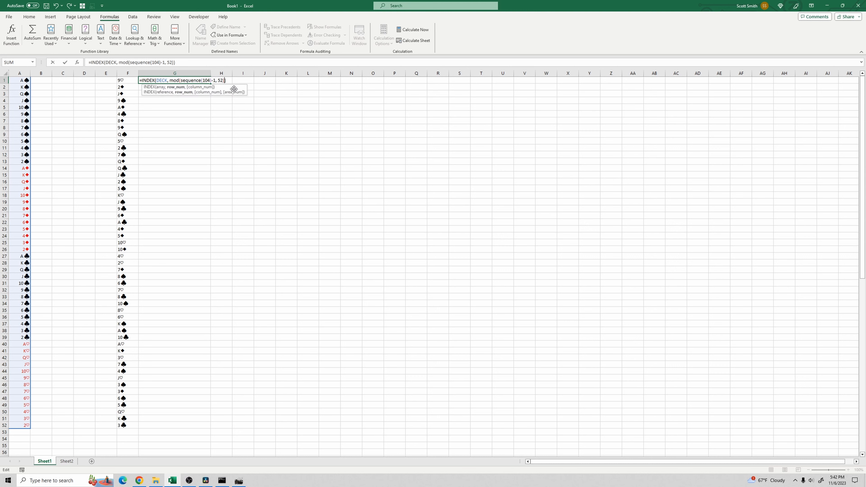
{"action": "type", "text": "+1"}
{"action": "key", "text": "Return"}
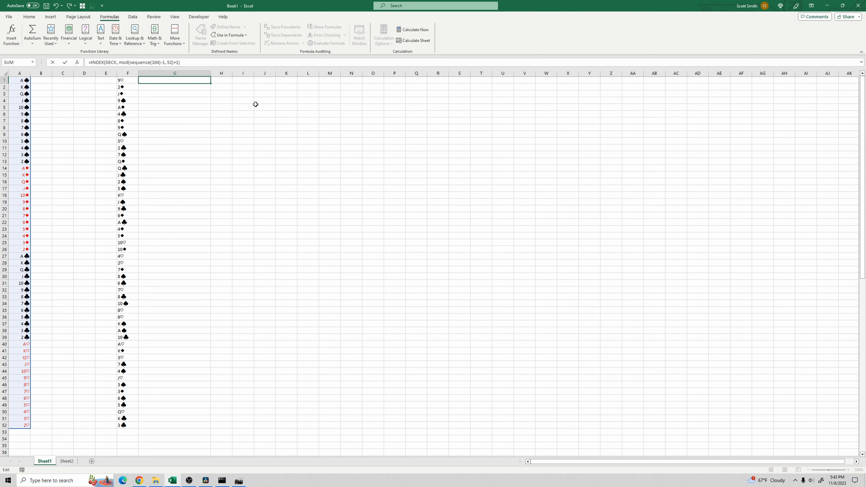
Check the two-deck list in column G, and set the SEQUENCE count in G1's formula to 156.
{"action": "scroll", "coordinate": [184, 87], "scroll_direction": "down", "scroll_amount": 7}
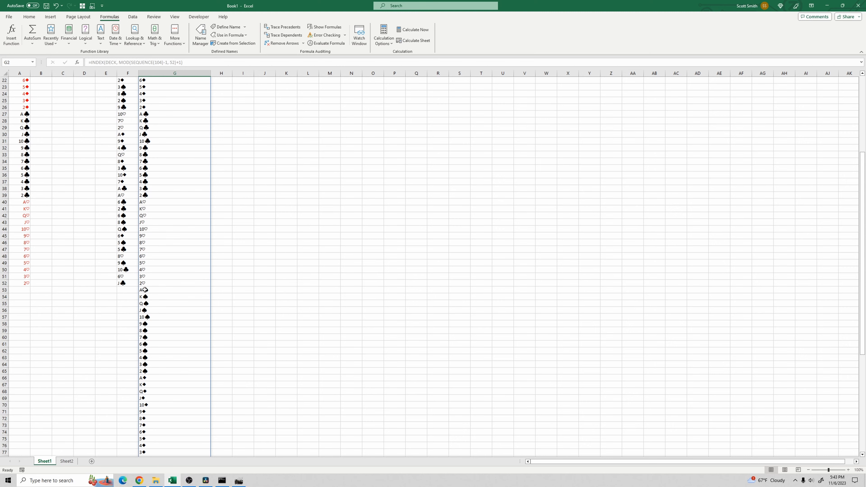
{"action": "left_click", "coordinate": [150, 283]}
{"action": "left_click", "coordinate": [152, 290]}
{"action": "scroll", "coordinate": [271, 322], "scroll_direction": "down", "scroll_amount": 12}
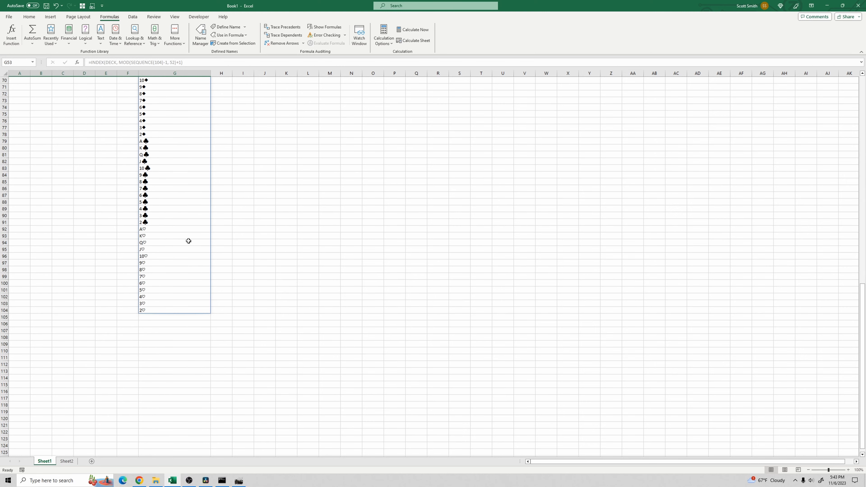
{"action": "scroll", "coordinate": [189, 239], "scroll_direction": "up", "scroll_amount": 19}
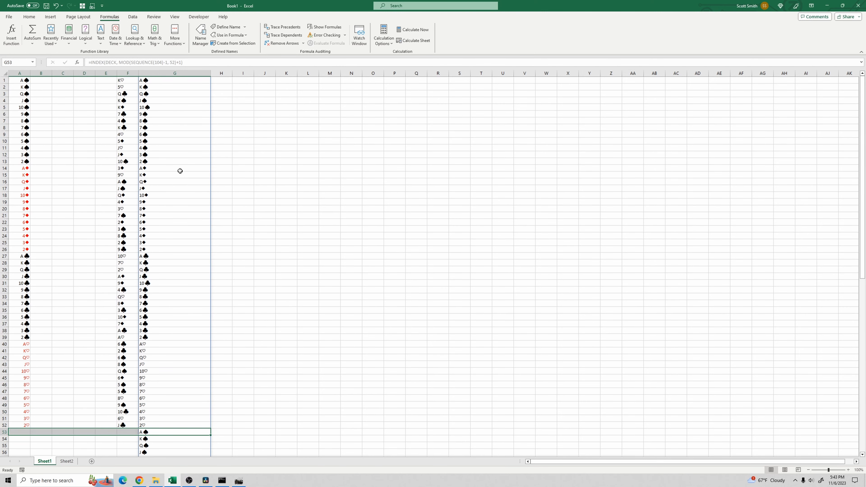
{"action": "key", "text": "ctrl+Up"}
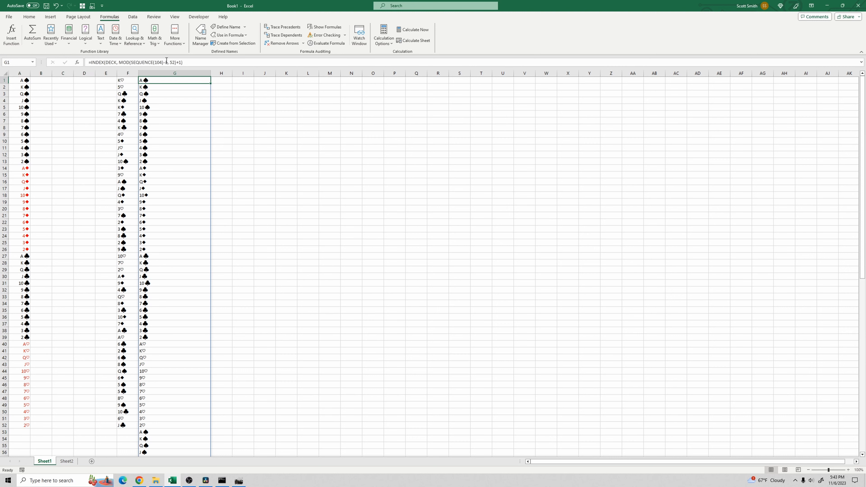
{"action": "left_click_drag", "start_coordinate": [162, 62], "coordinate": [157, 63]}
{"action": "type", "text": "56"}
{"action": "key", "text": "Return"}
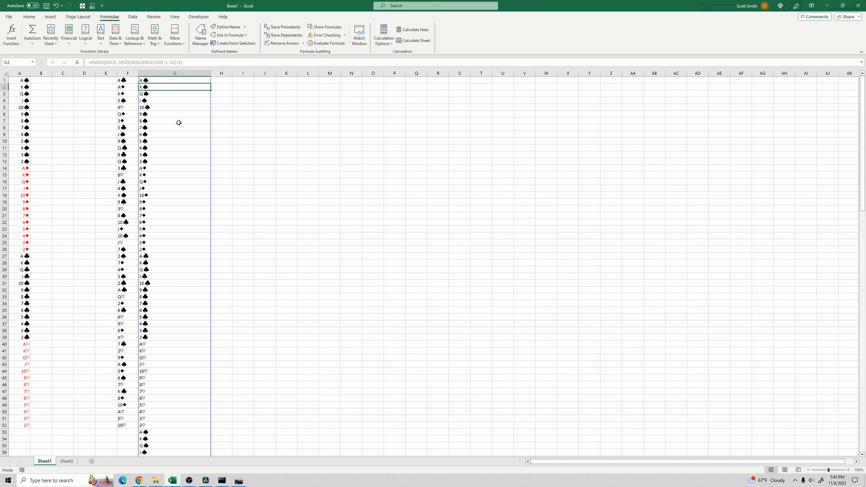
Copy the INDEX expression from G1's formula, without the equals sign, leaving the cell unchanged.
{"action": "scroll", "coordinate": [181, 141], "scroll_direction": "down", "scroll_amount": 2}
{"action": "scroll", "coordinate": [181, 141], "scroll_direction": "down", "scroll_amount": 20}
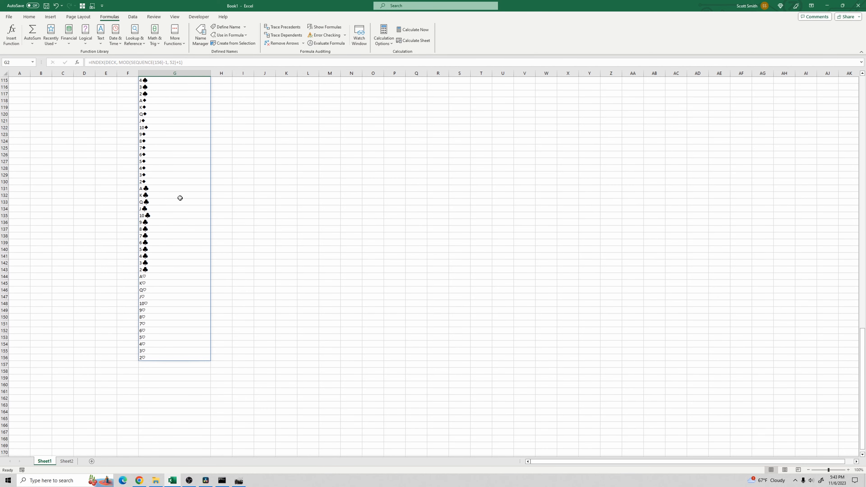
{"action": "scroll", "coordinate": [180, 198], "scroll_direction": "up", "scroll_amount": 20}
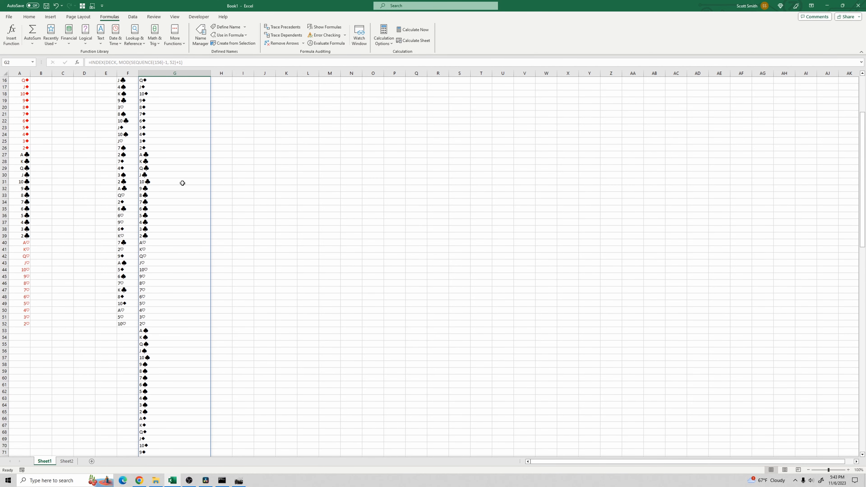
{"action": "left_click", "coordinate": [127, 81]}
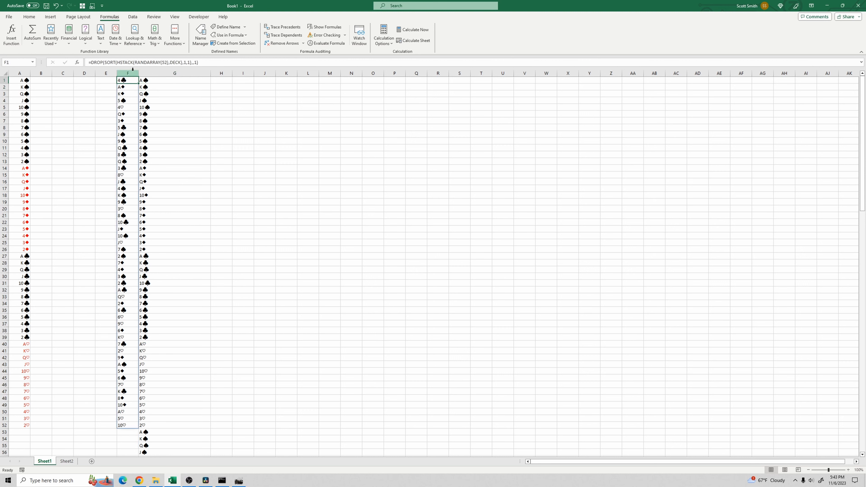
{"action": "left_click", "coordinate": [152, 81]}
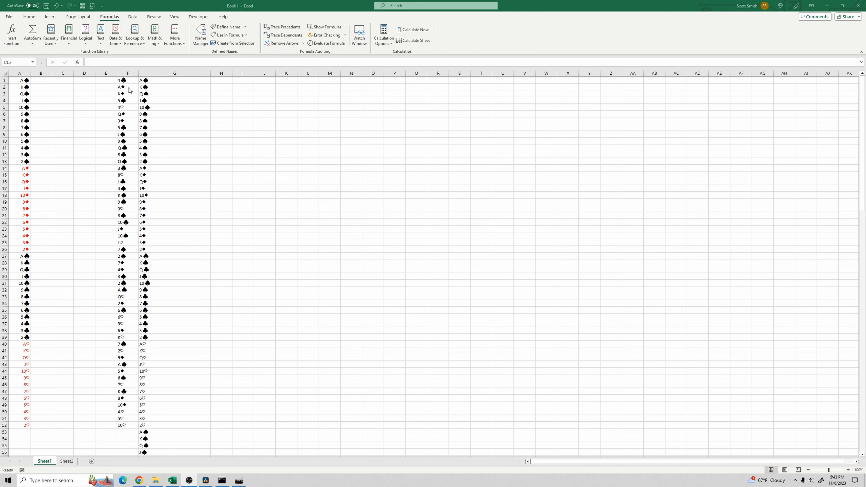
{"action": "left_click", "coordinate": [161, 81]}
{"action": "left_click_drag", "start_coordinate": [191, 62], "coordinate": [91, 62]}
{"action": "key", "text": "ctrl+c"}
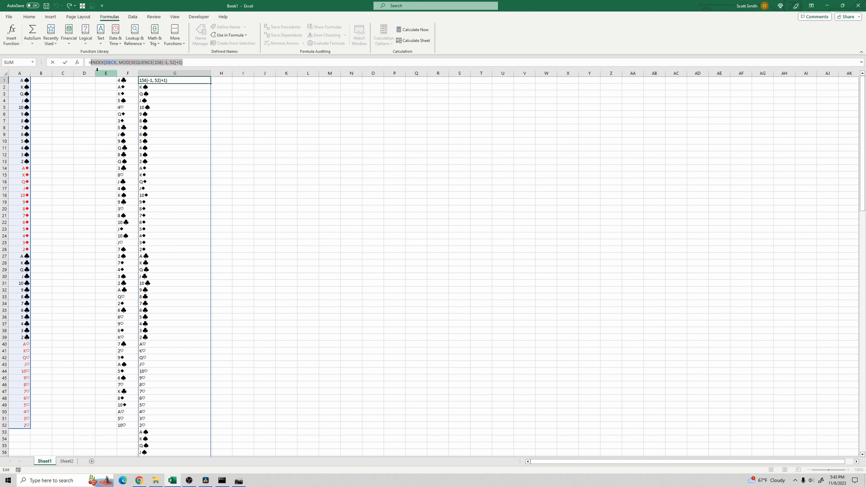
{"action": "key", "text": "Escape"}
Replace DECK in F1's shuffle formula with the copied INDEX expression.
{"action": "left_click", "coordinate": [131, 79]}
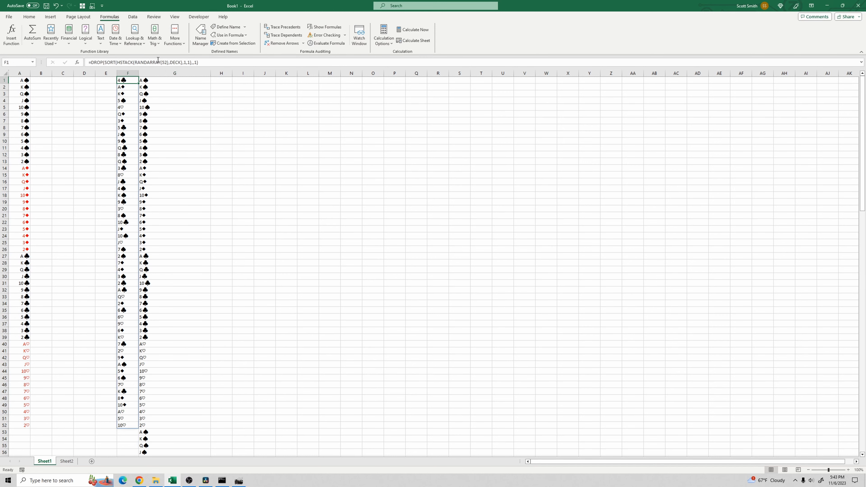
{"action": "left_click_drag", "start_coordinate": [170, 63], "coordinate": [182, 63]}
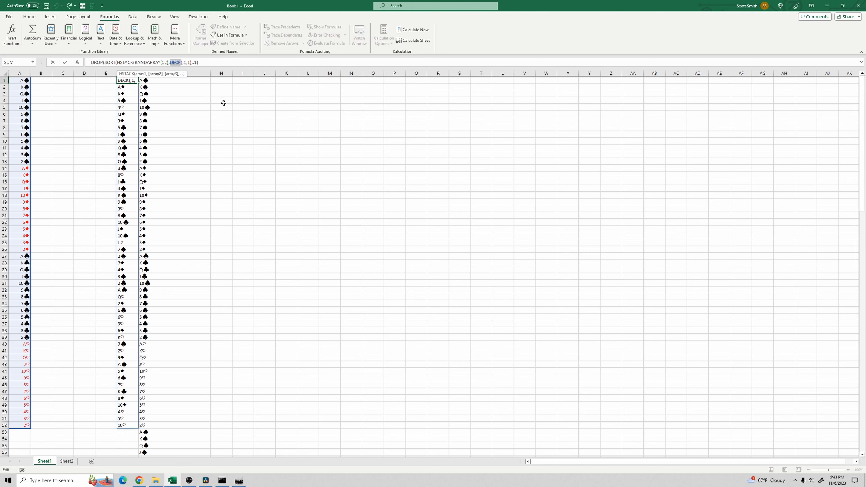
{"action": "key", "text": "ctrl+v"}
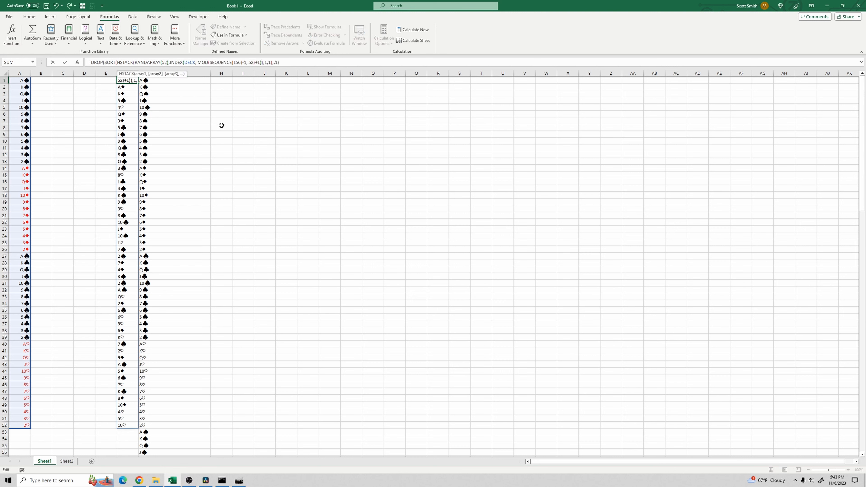
{"action": "key", "text": "Return"}
Set the RANDARRAY row count in F1's formula to 156.
{"action": "double_click", "coordinate": [165, 62]}
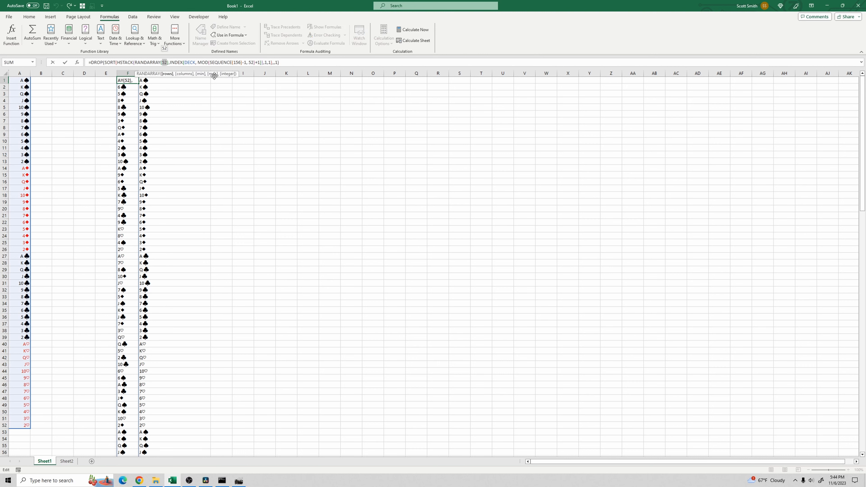
{"action": "type", "text": "156"}
{"action": "key", "text": "Return"}
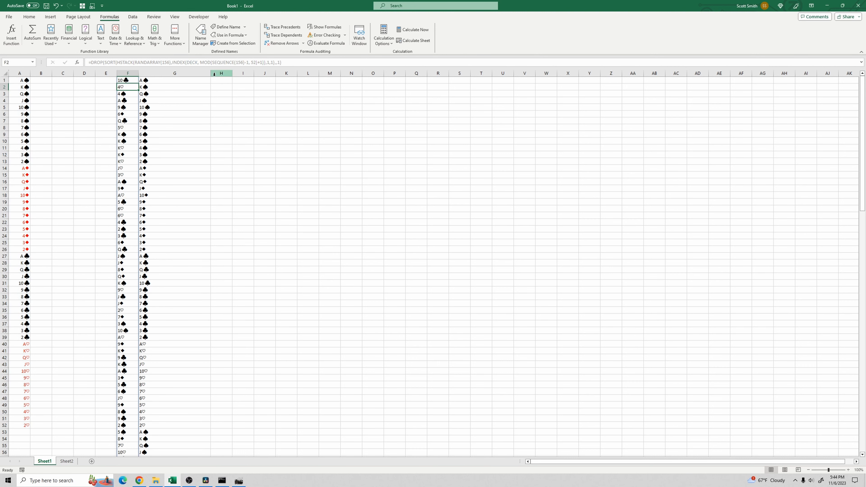
Examine the full shuffled list in column F and the row counts used by RANDARRAY and SEQUENCE in F1's formula.
{"action": "scroll", "coordinate": [173, 229], "scroll_direction": "down", "scroll_amount": 10}
{"action": "scroll", "coordinate": [151, 240], "scroll_direction": "down", "scroll_amount": 15}
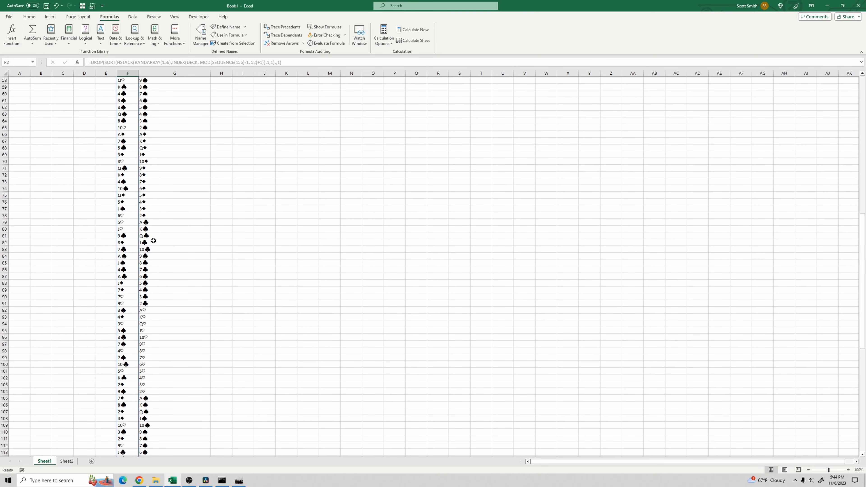
{"action": "scroll", "coordinate": [147, 242], "scroll_direction": "up", "scroll_amount": 20}
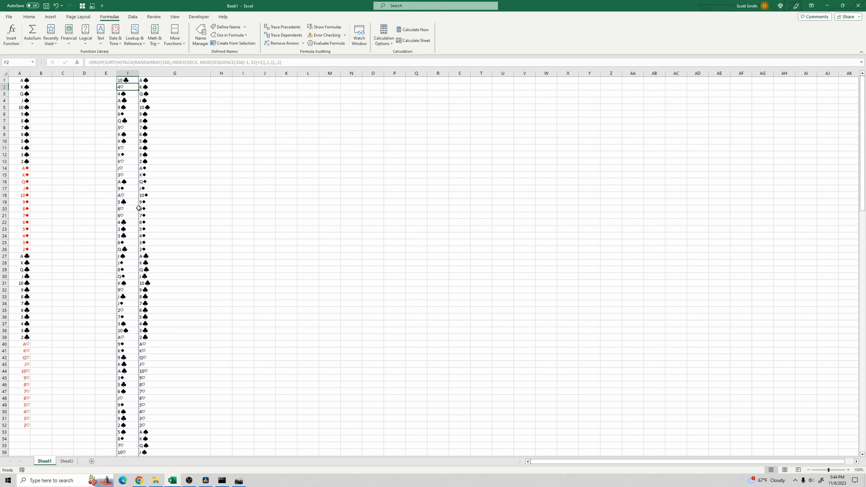
{"action": "left_click", "coordinate": [130, 82]}
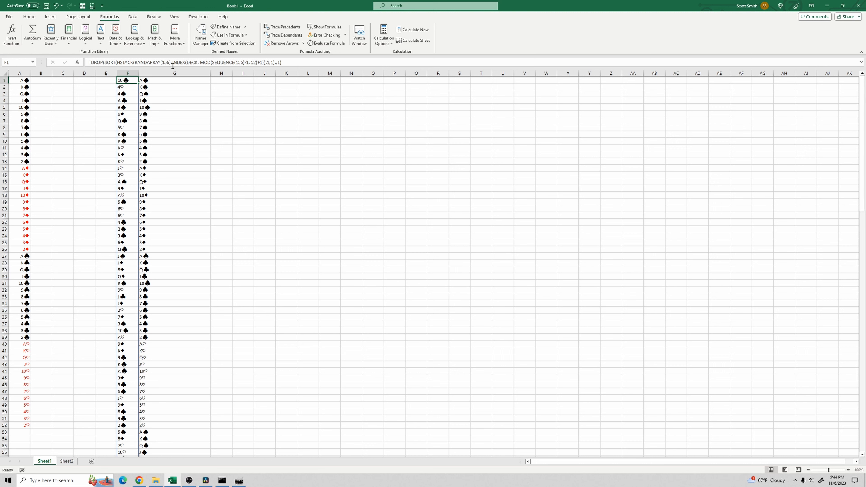
{"action": "double_click", "coordinate": [163, 63]}
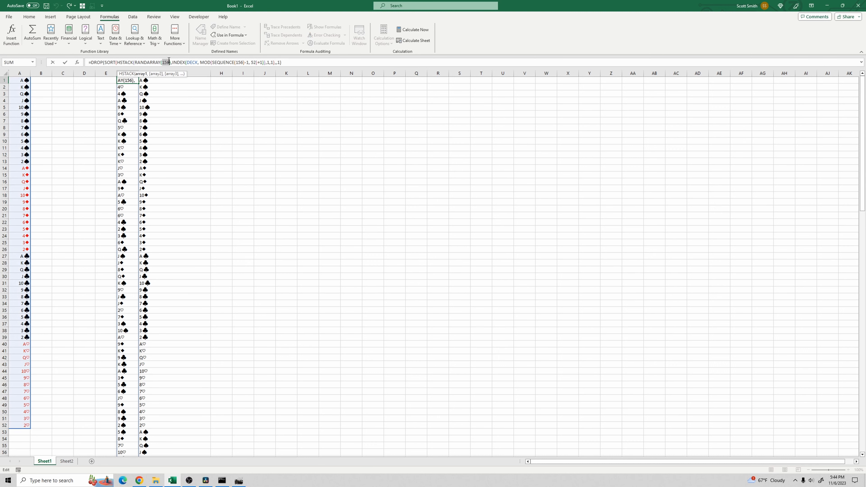
{"action": "left_click_drag", "start_coordinate": [170, 60], "coordinate": [170, 61]}
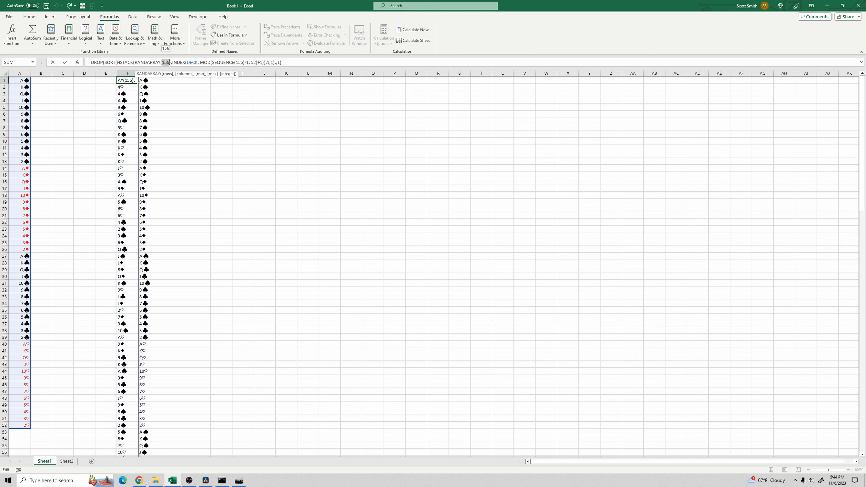
{"action": "left_click_drag", "start_coordinate": [234, 63], "coordinate": [244, 62]}
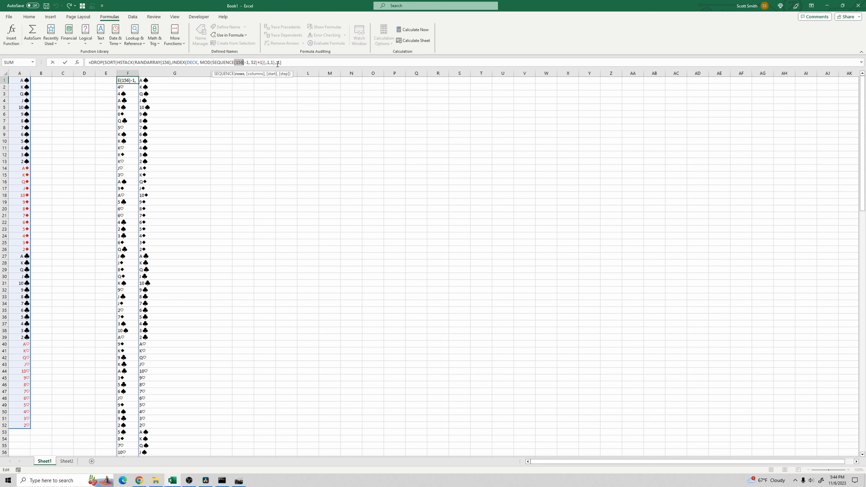
{"action": "left_click_drag", "start_coordinate": [278, 63], "coordinate": [88, 63]}
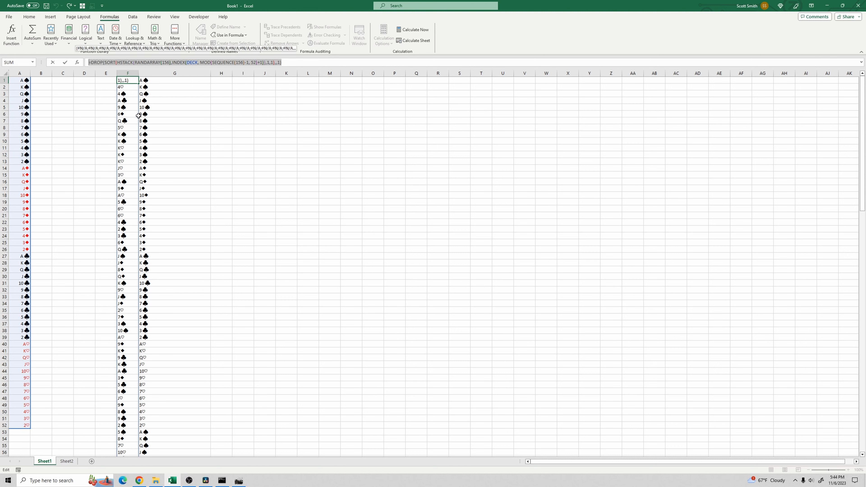
{"action": "key", "text": "Escape"}
{"action": "left_click", "coordinate": [167, 81]}
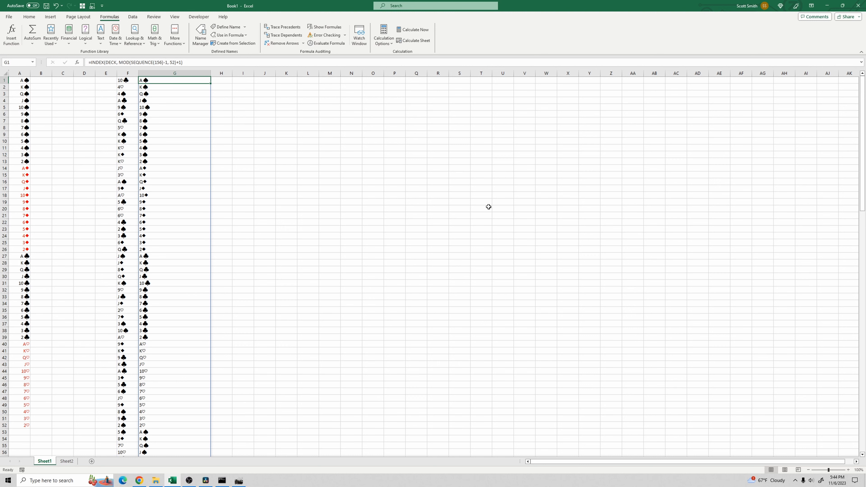
Copy the entire shuffle formula from F1, including the equals sign, leaving the cell unchanged.
{"action": "left_click", "coordinate": [132, 80]}
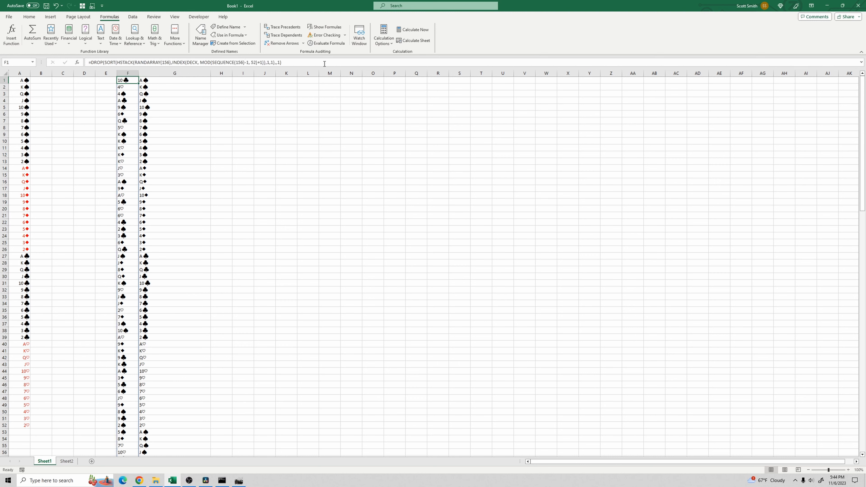
{"action": "left_click_drag", "start_coordinate": [324, 64], "coordinate": [86, 63]}
{"action": "key", "text": "ctrl+c"}
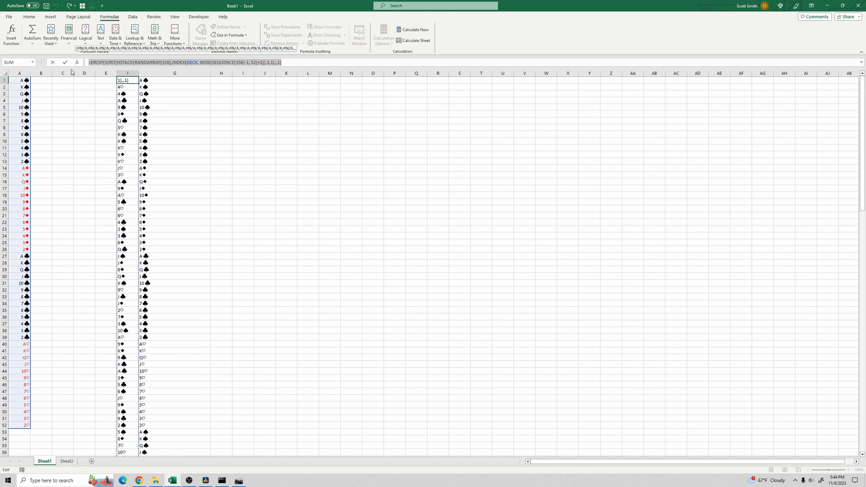
{"action": "key", "text": "Escape"}
{"action": "left_click", "coordinate": [199, 100]}
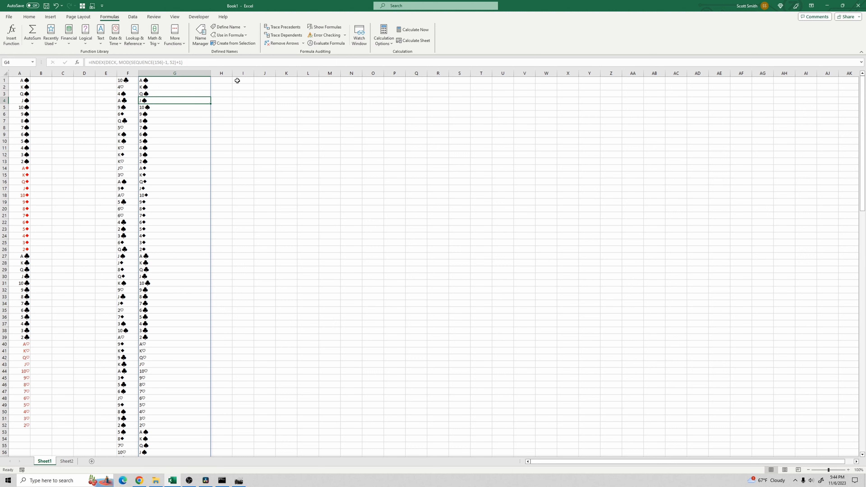
With H1 selected, start a new workbook-scoped defined name called SHUFFLE.
{"action": "left_click", "coordinate": [222, 80]}
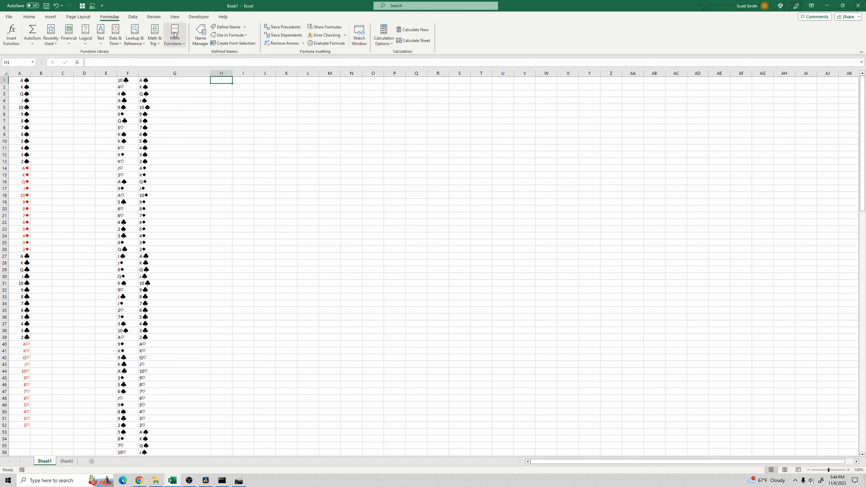
{"action": "left_click", "coordinate": [200, 34]}
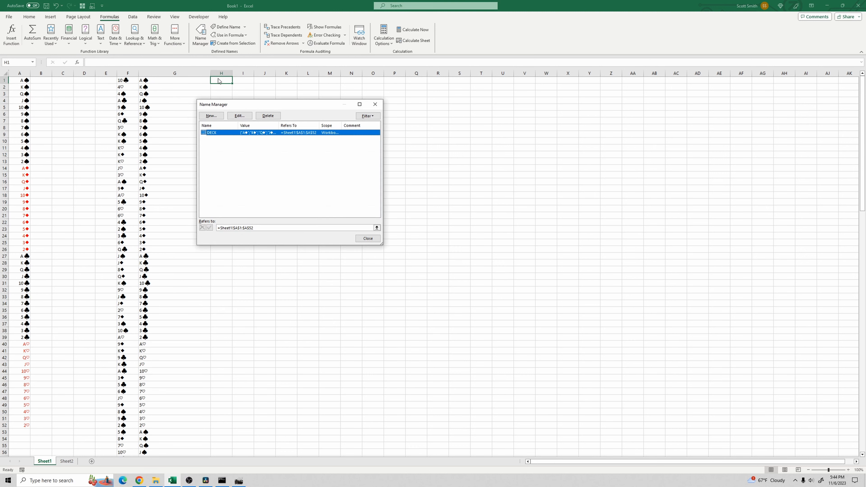
{"action": "left_click", "coordinate": [211, 116]}
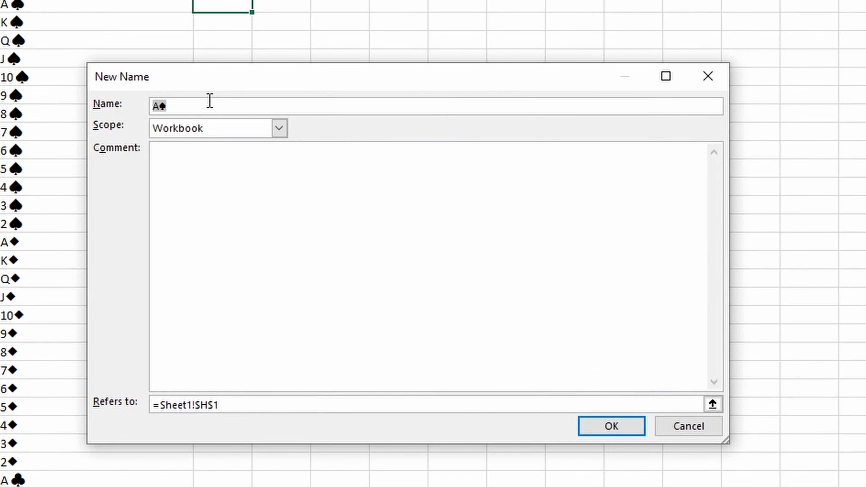
{"action": "type", "text": "SHIUFFLES"}
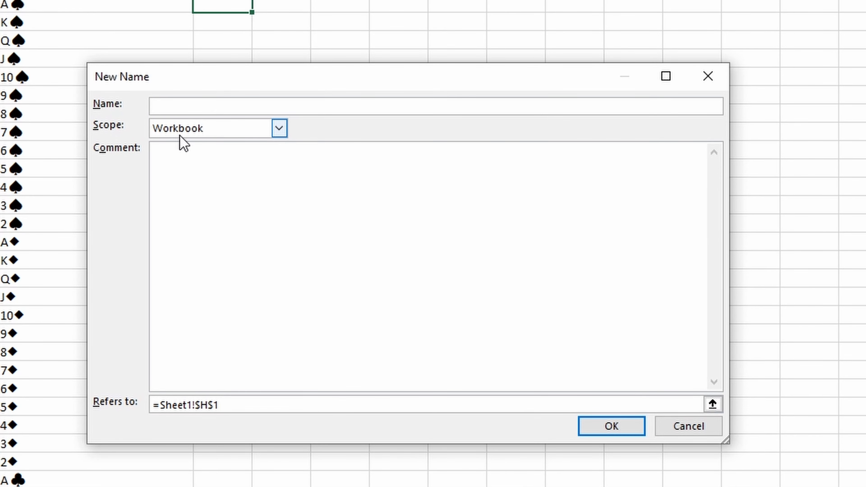
{"action": "type", "text": "SHUFFLE"}
Make SHUFFLE refer to =LAMBDA(N, followed by the copied DROP formula without its own equals sign.
{"action": "left_click_drag", "start_coordinate": [244, 405], "coordinate": [160, 405]}
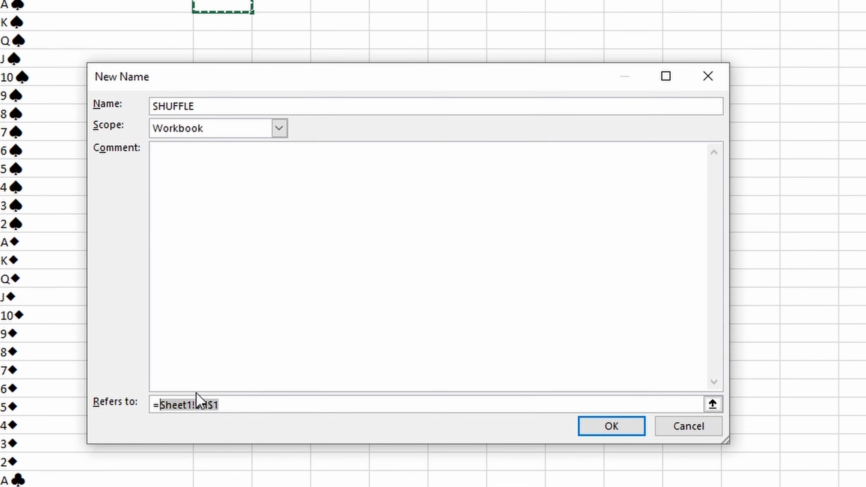
{"action": "type", "text": "LAMBDA("}
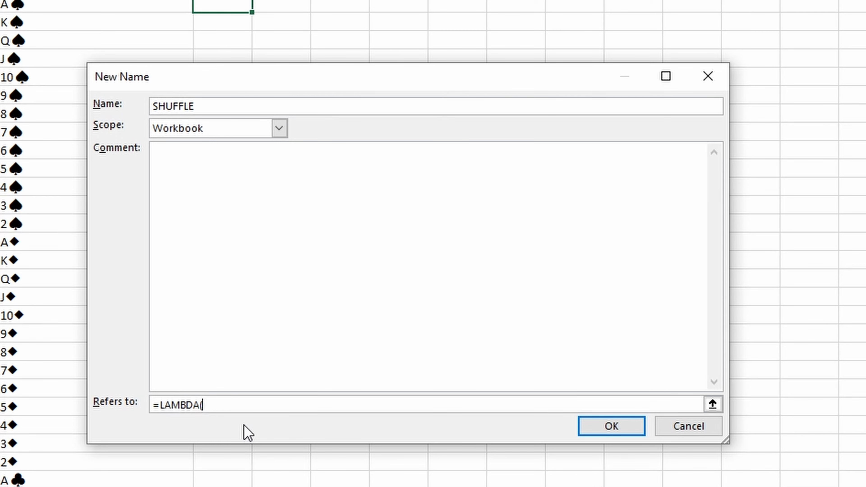
{"action": "type", "text": "N"}
{"action": "type", "text": ","}
{"action": "key", "text": "ctrl+v"}
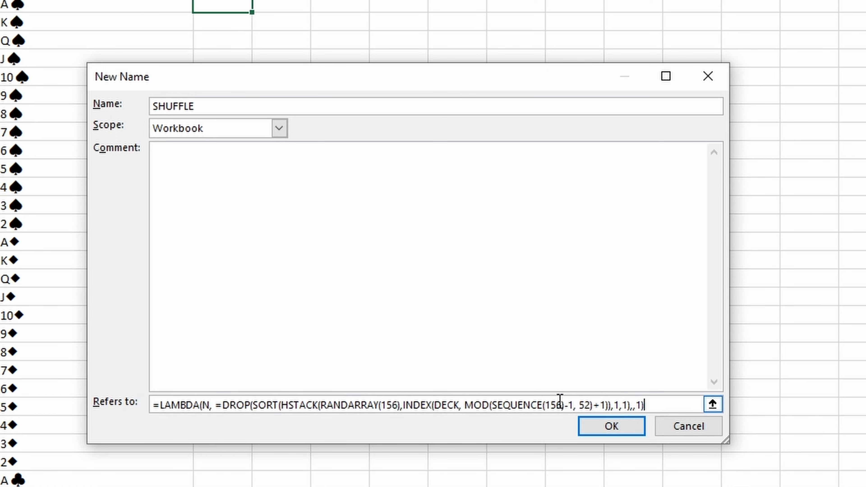
{"action": "left_click", "coordinate": [224, 405]}
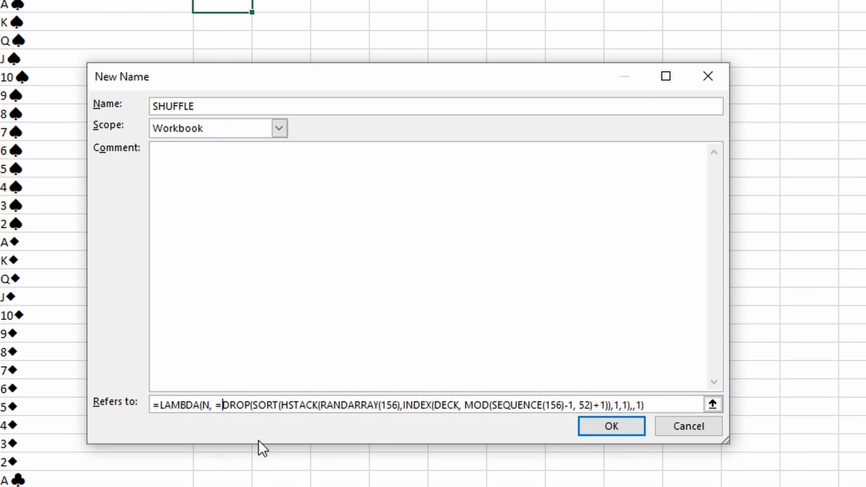
{"action": "key", "text": "BackSpace"}
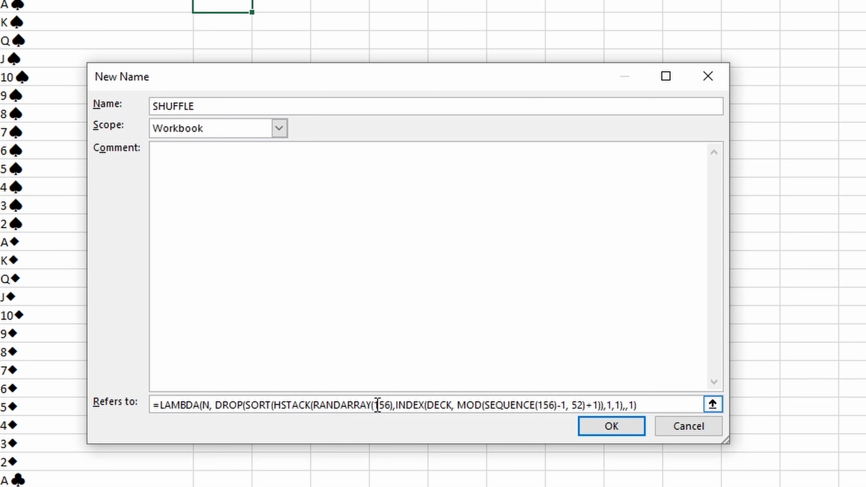
Replace the fixed 156 counts in the LAMBDA's RANDARRAY and SEQUENCE functions with N*52.
{"action": "left_click_drag", "start_coordinate": [374, 407], "coordinate": [392, 409]}
{"action": "type", "text": "N"}
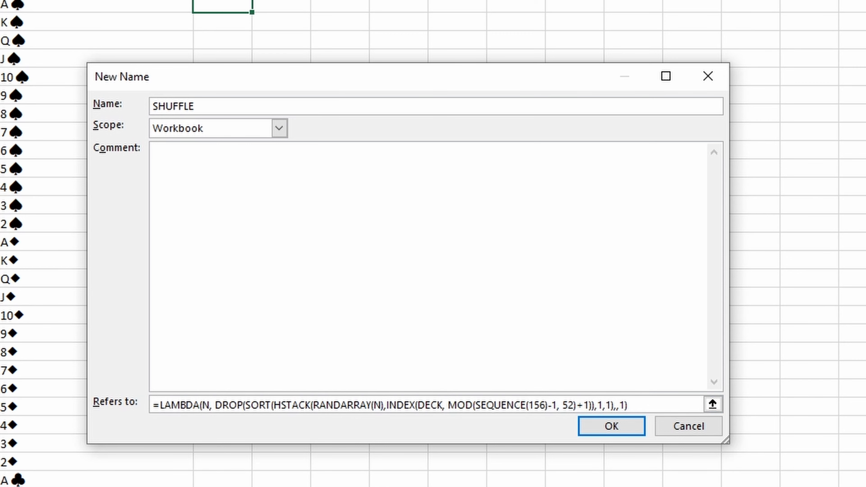
{"action": "type", "text": "*/"}
{"action": "key", "text": "BackSpace"}
{"action": "type", "text": "52"}
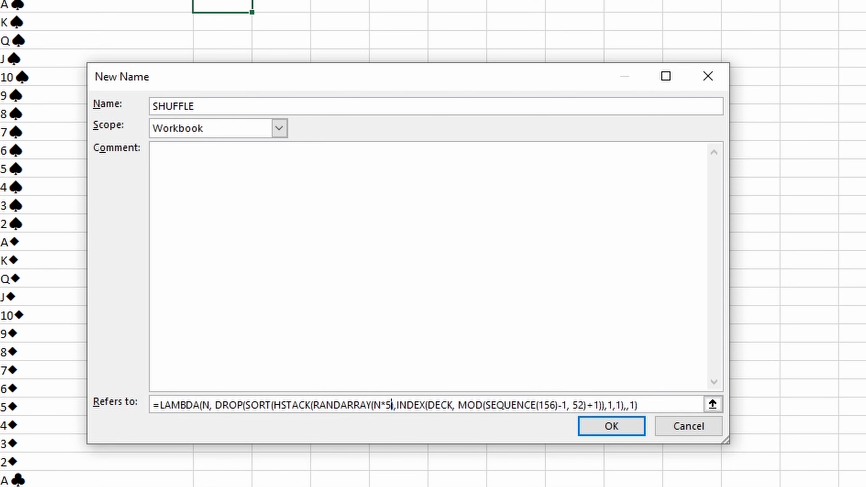
{"action": "left_click_drag", "start_coordinate": [543, 404], "coordinate": [561, 405]}
{"action": "type", "text": "N*5"}
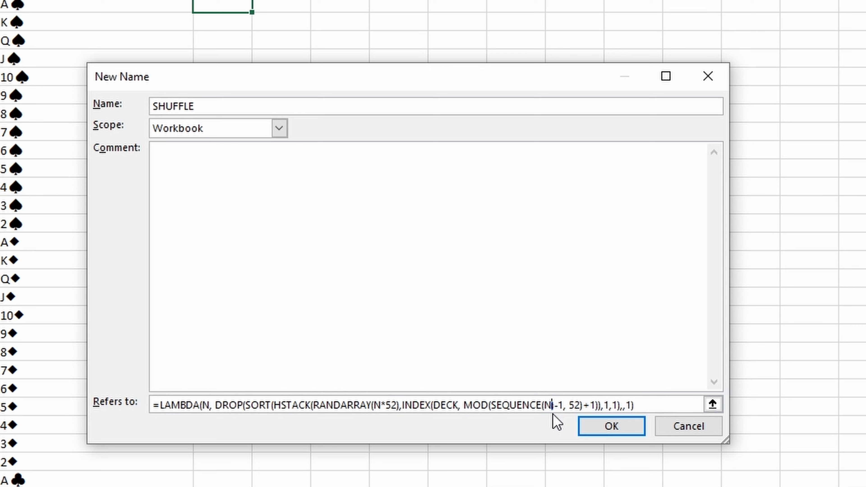
{"action": "type", "text": "2)"}
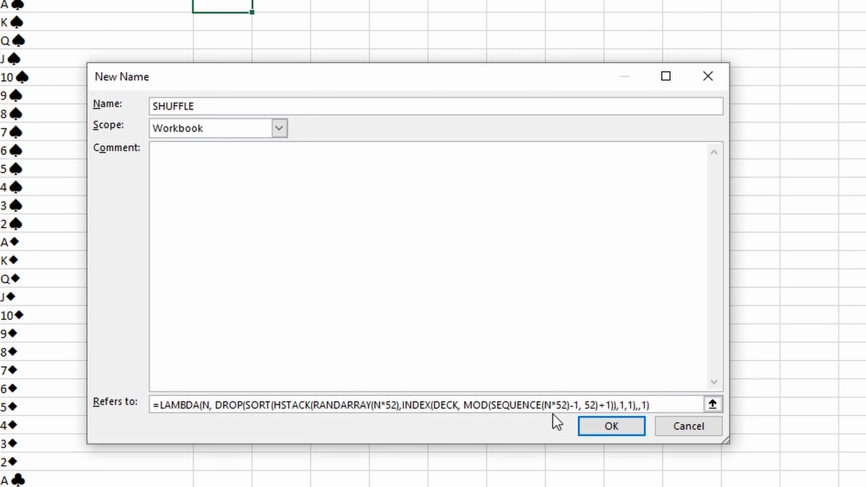
Add the missing closing parenthesis to the LAMBDA formula, save the SHUFFLE name and return to the worksheet.
{"action": "left_click", "coordinate": [610, 431]}
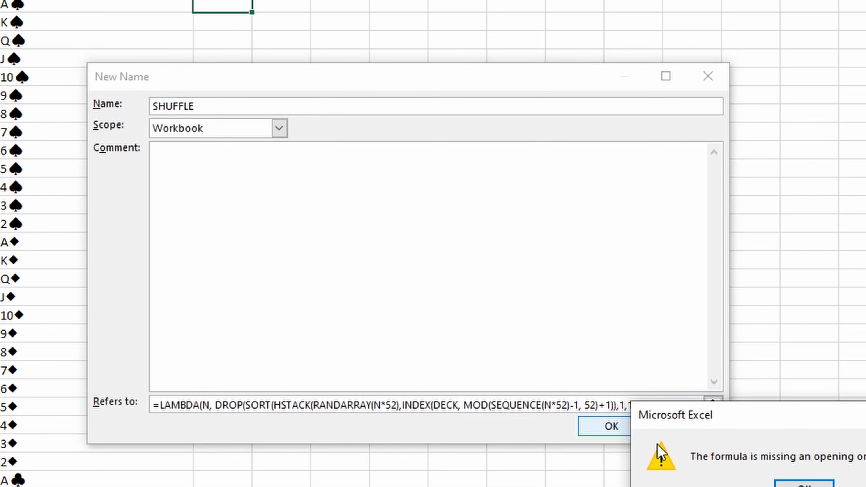
{"action": "left_click", "coordinate": [804, 484]}
{"action": "left_click", "coordinate": [667, 400]}
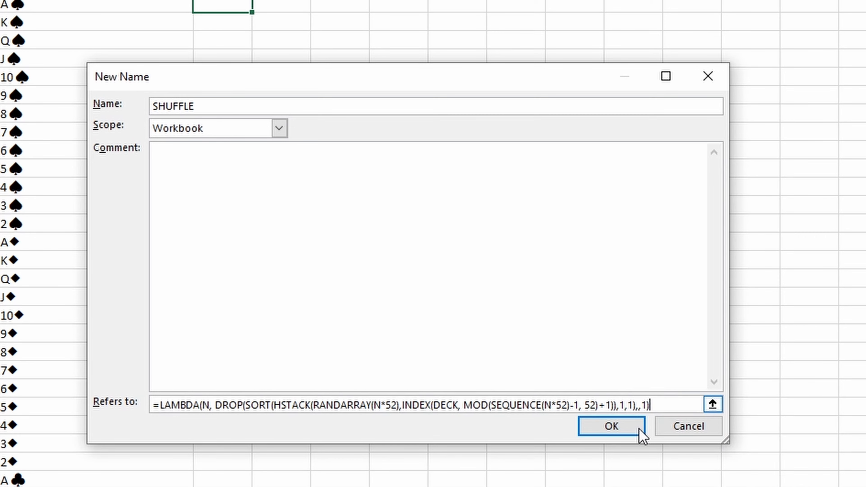
{"action": "type", "text": ")"}
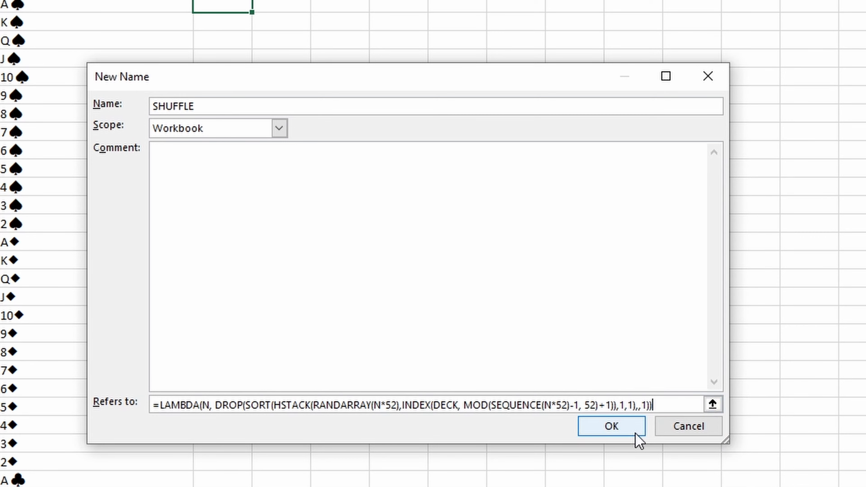
{"action": "left_click", "coordinate": [618, 434]}
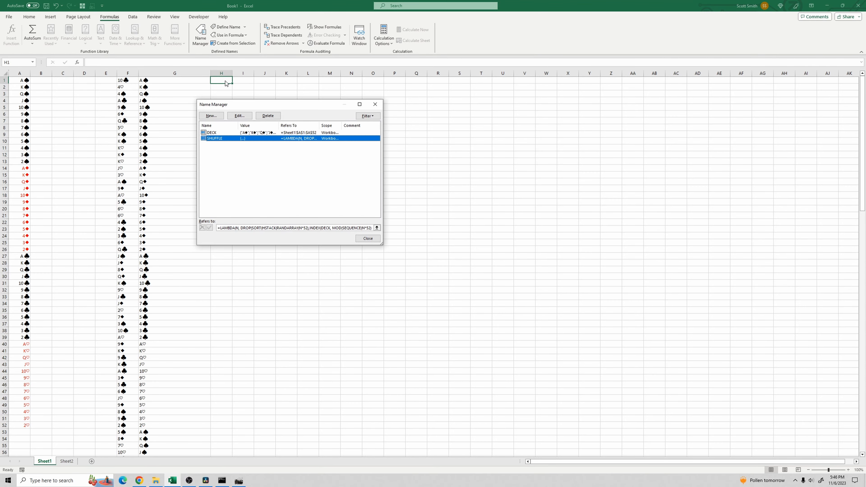
{"action": "left_click", "coordinate": [374, 105]}
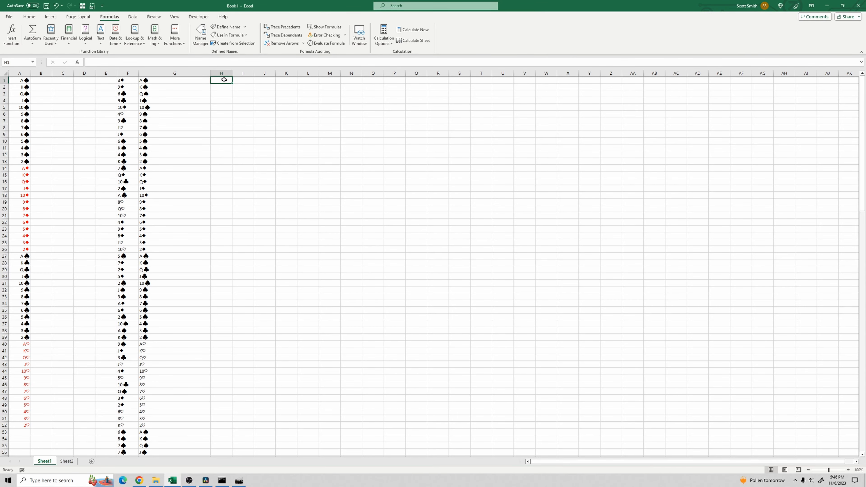
Enter =SHUFFLE(1) in H1 to shuffle a single deck.
{"action": "type", "text": "=shuffle"}
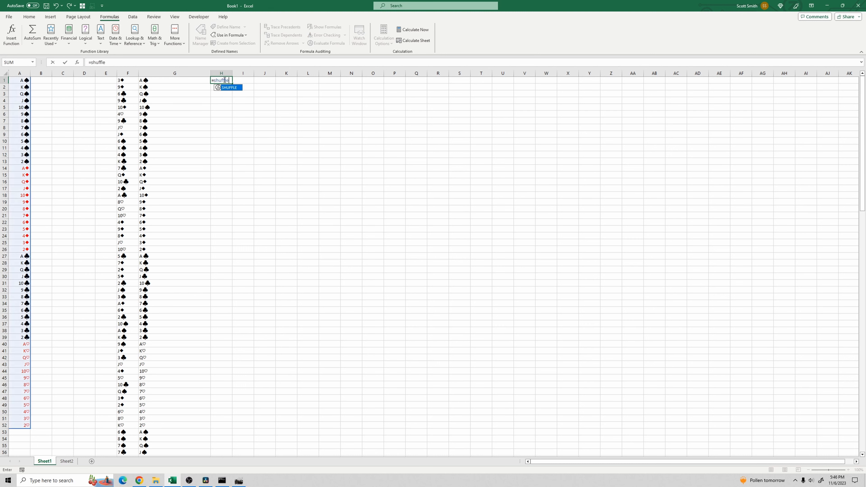
{"action": "type", "text": "(1)"}
{"action": "key", "text": "Return"}
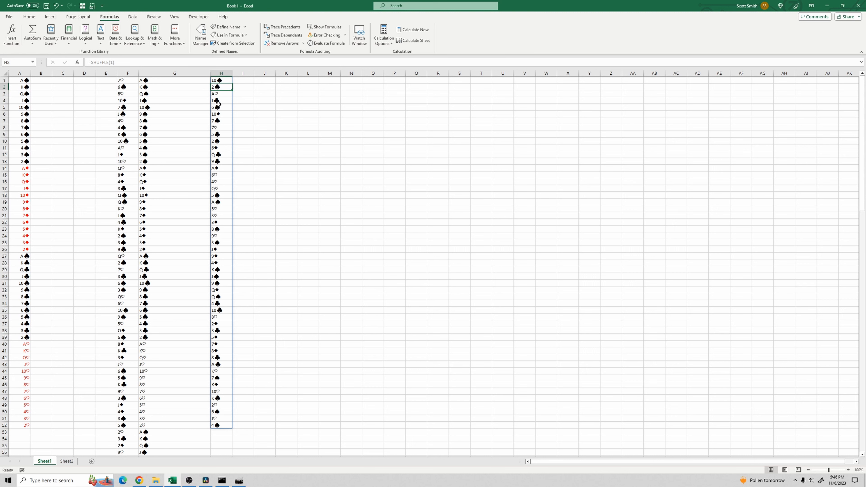
Change H1's formula to =SHUFFLE(2) and check which row the shuffled list in column H ends on.
{"action": "left_click", "coordinate": [220, 80]}
{"action": "left_click_drag", "start_coordinate": [111, 63], "coordinate": [113, 63]}
{"action": "type", "text": "2"}
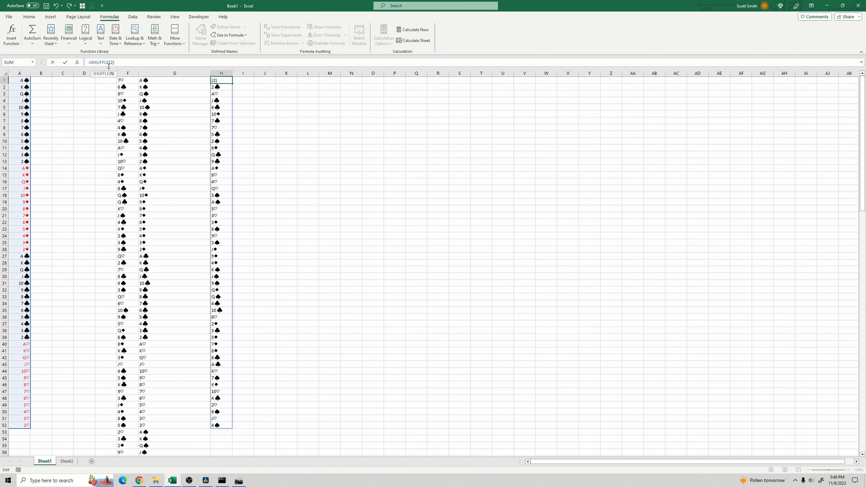
{"action": "key", "text": "Return"}
{"action": "scroll", "coordinate": [269, 277], "scroll_direction": "down", "scroll_amount": 20}
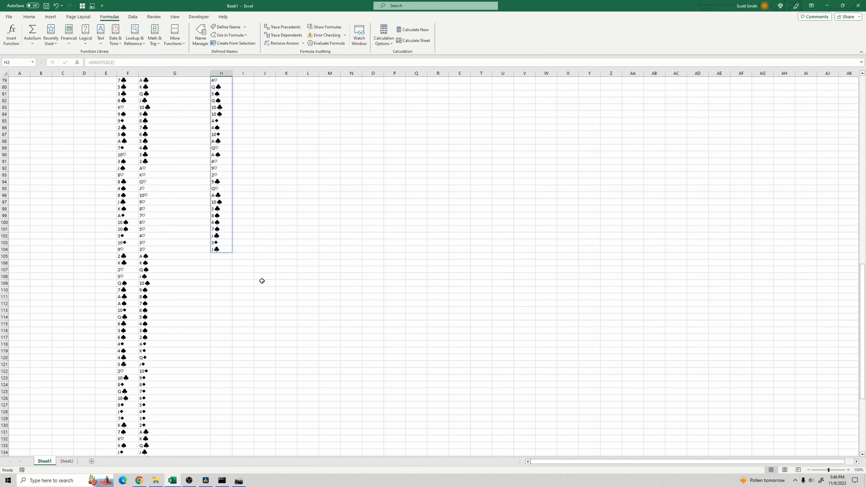
{"action": "left_click_drag", "start_coordinate": [231, 249], "coordinate": [7, 249]}
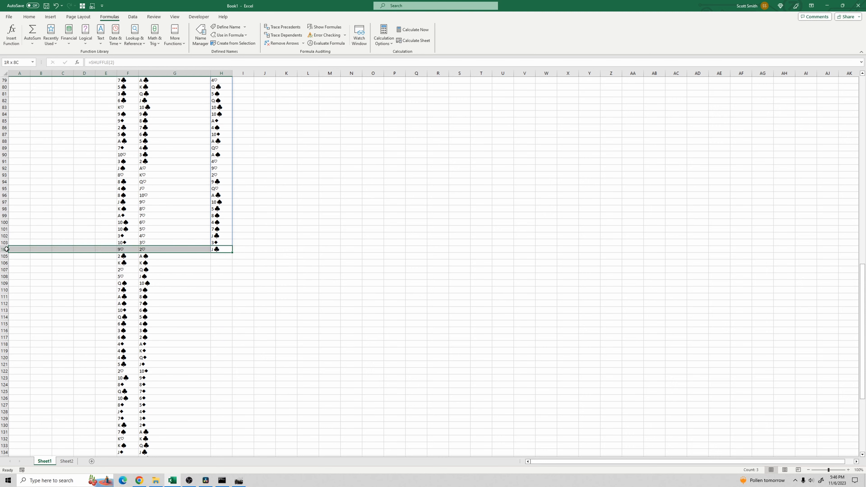
{"action": "scroll", "coordinate": [404, 217], "scroll_direction": "up", "scroll_amount": 20}
{"action": "left_click", "coordinate": [223, 82]}
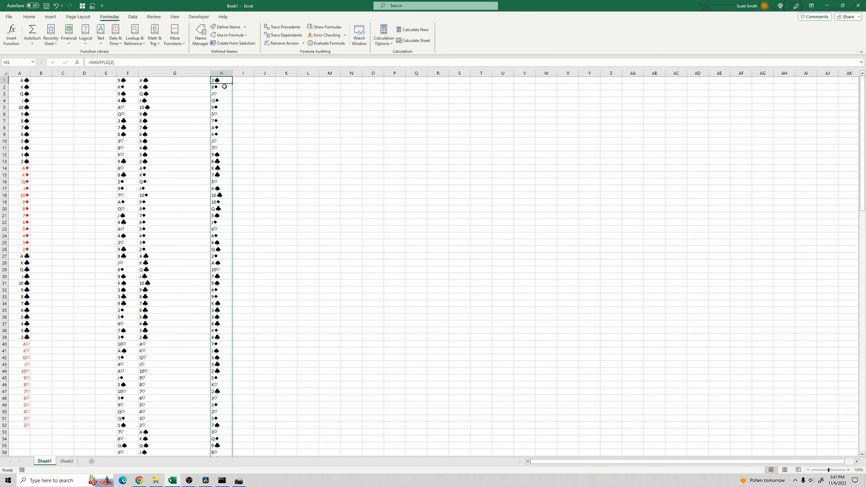